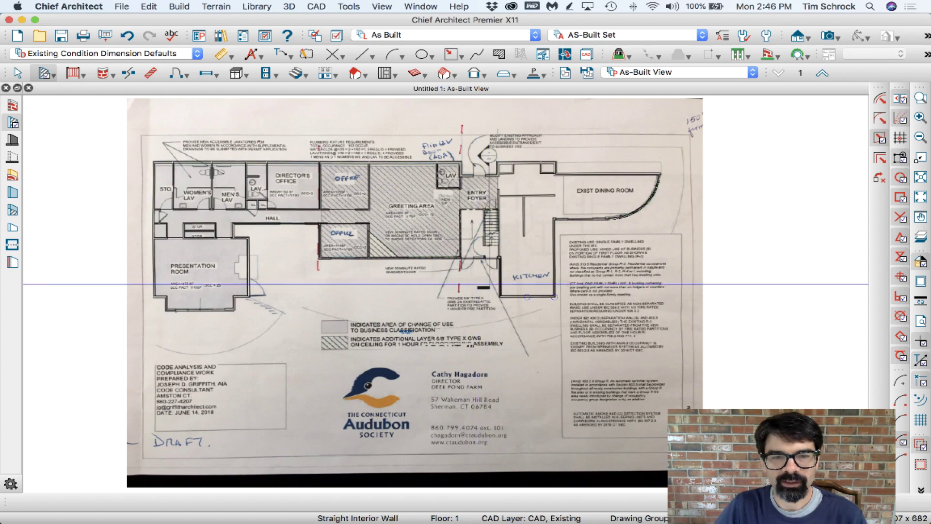
Switch to the Zoom tool with Shift+Z to zoom into part of the plan
key(shift+z)
drag(318, 325, 462, 156)
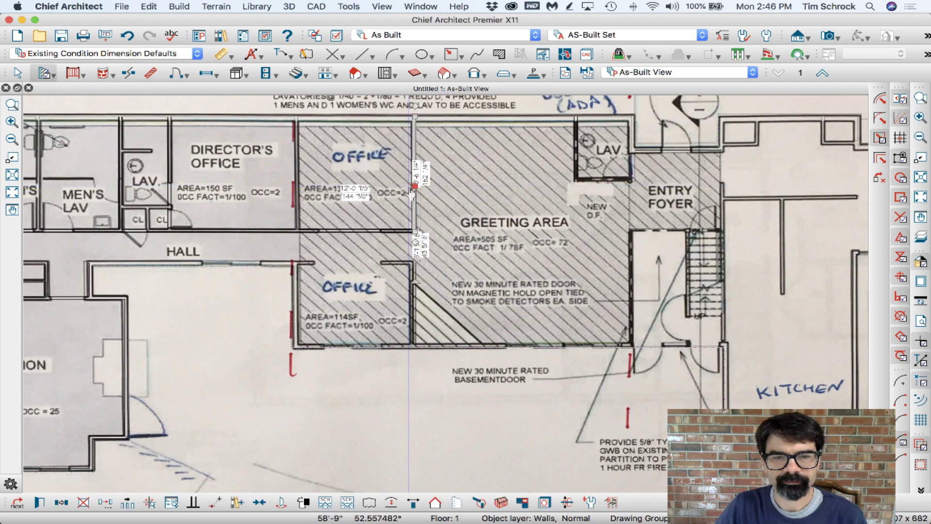
scroll(410, 229, up, 2)
click(411, 231)
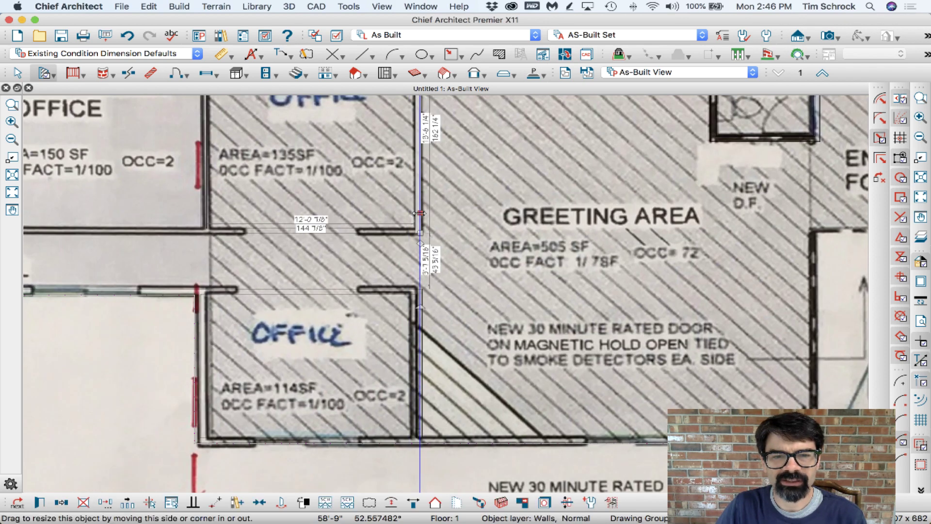
scroll(414, 290, down, 2)
scroll(394, 307, down, 2)
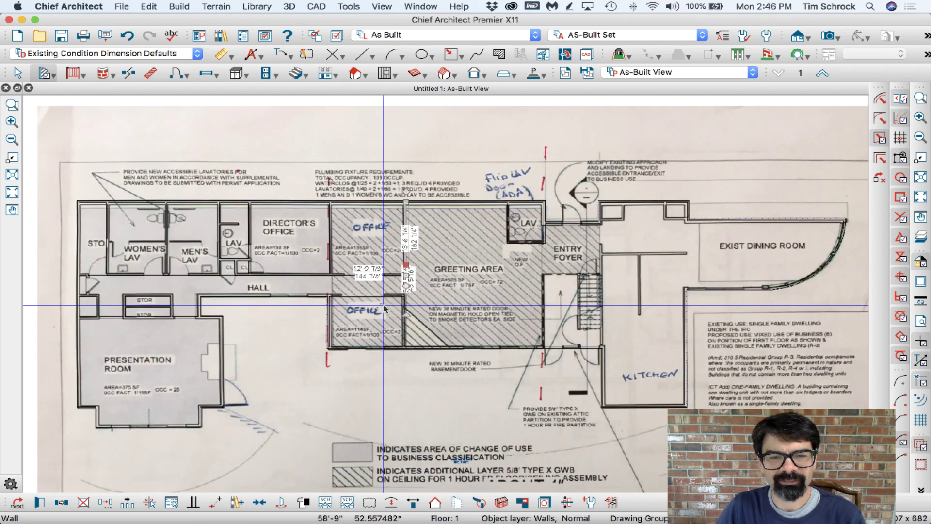
key(Escape)
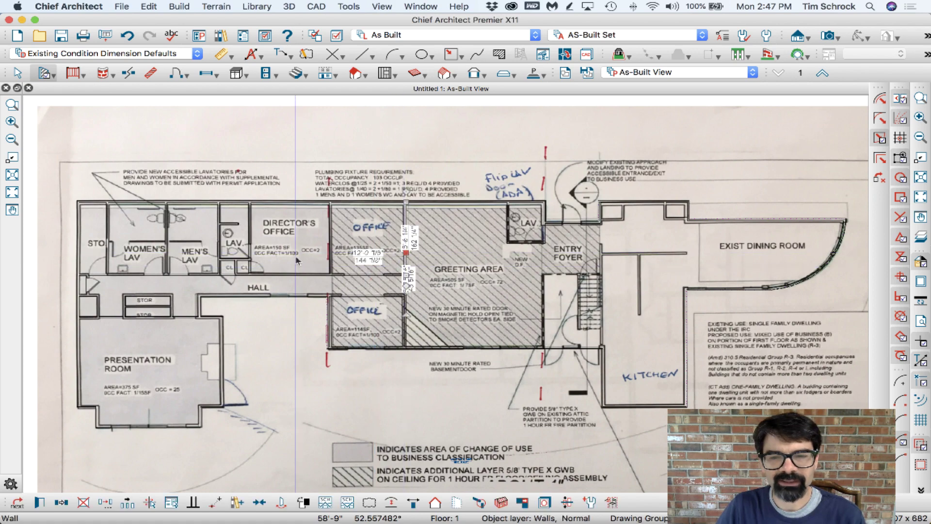
scroll(296, 263, down, 1)
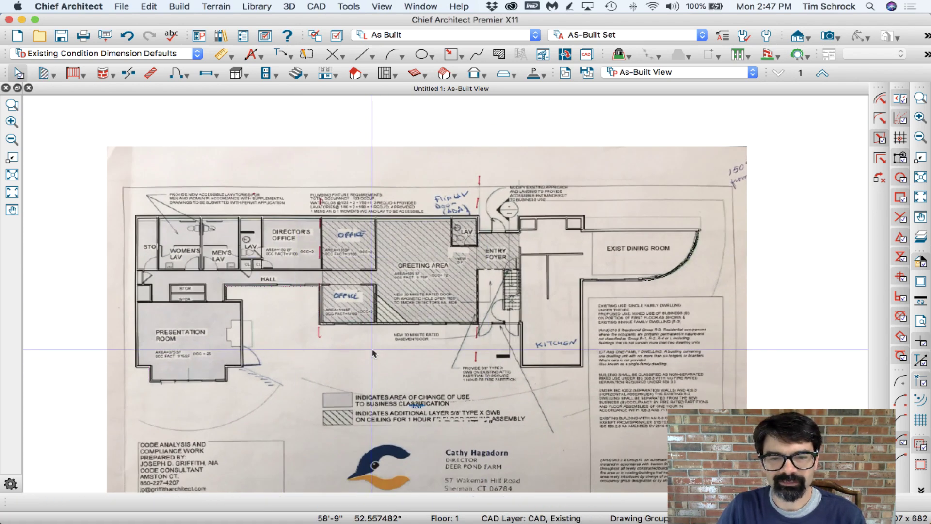
scroll(382, 291, down, 1)
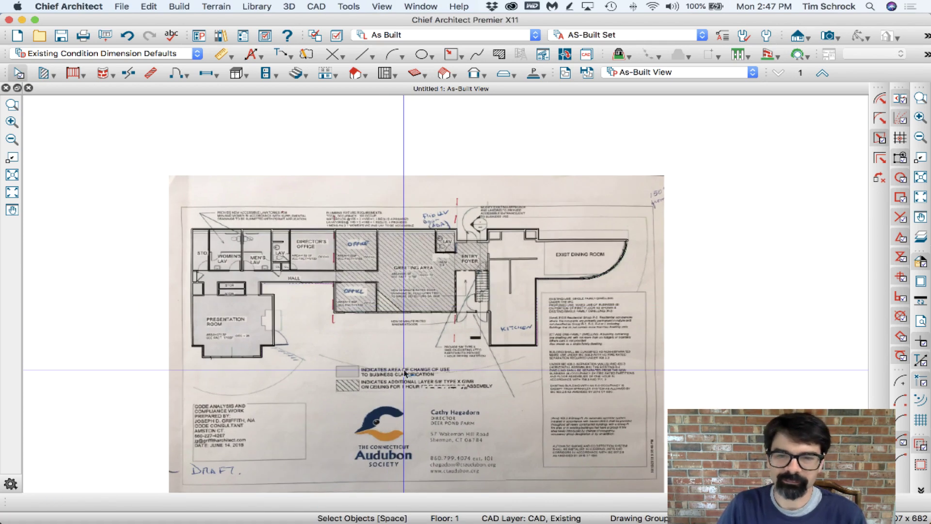
scroll(395, 335, down, 1)
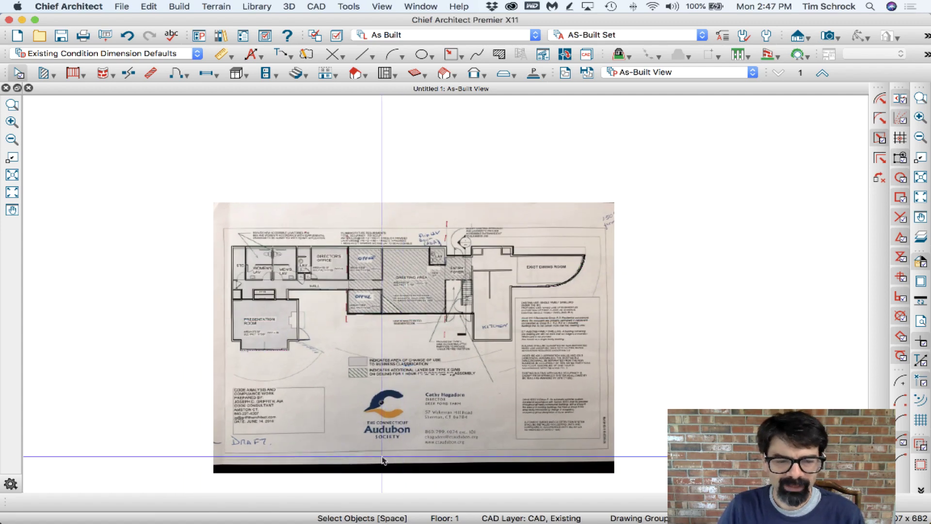
scroll(382, 458, up, 4)
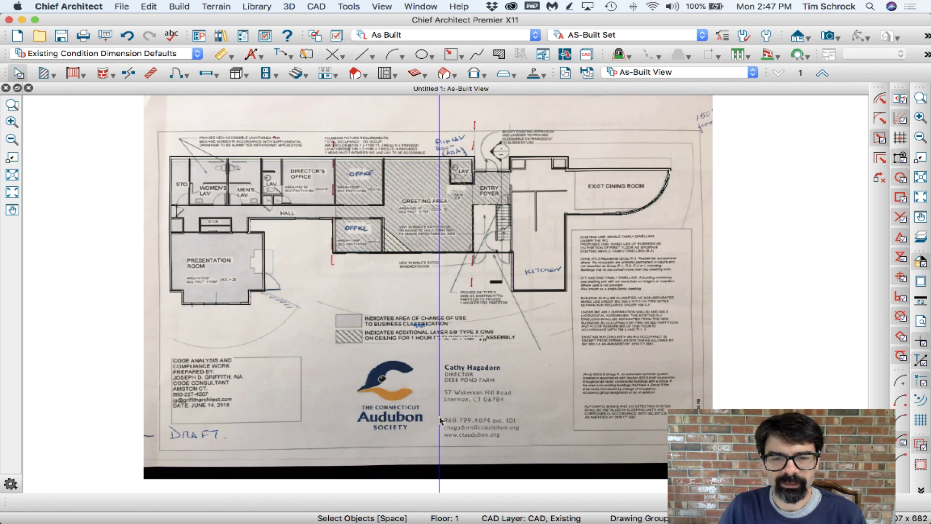
Draw a rectangular polyline over the kitchen-side notes and give its fill 80% transparency
click(477, 449)
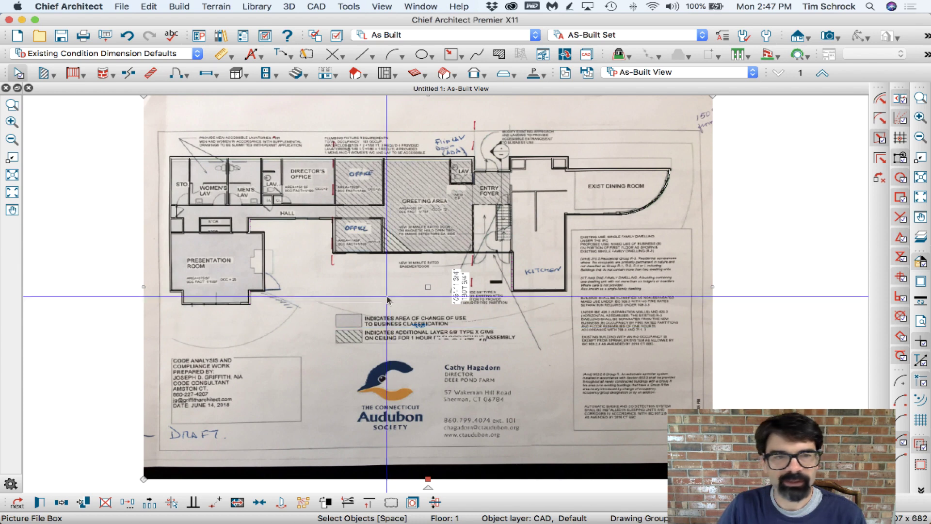
click(451, 54)
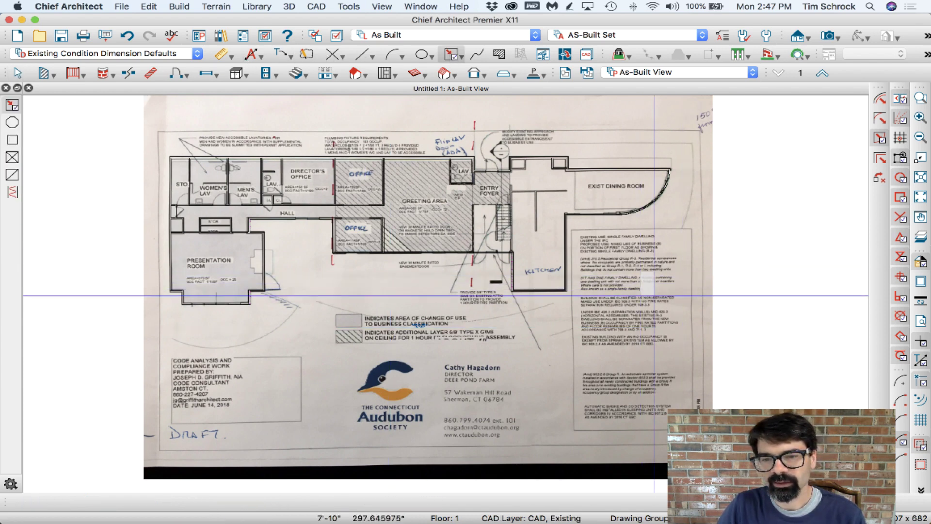
drag(640, 270, 728, 334)
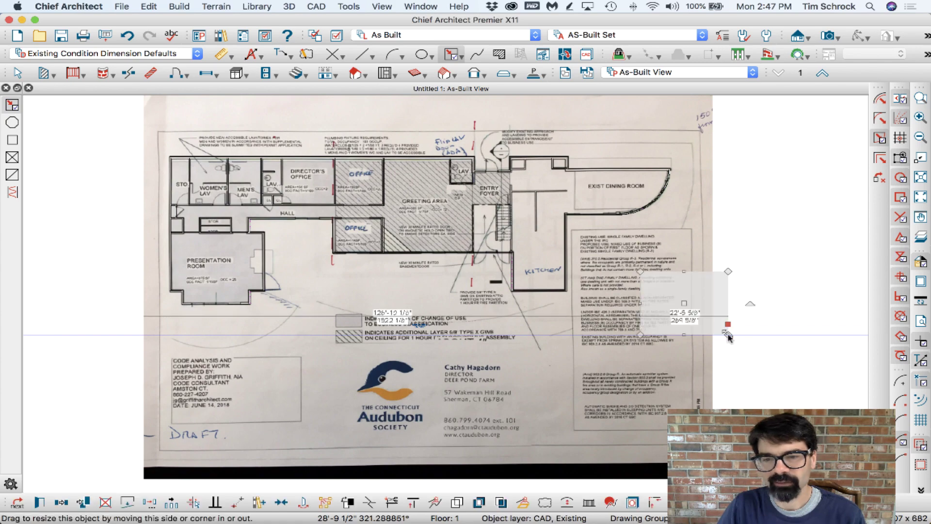
double_click(728, 335)
click(238, 104)
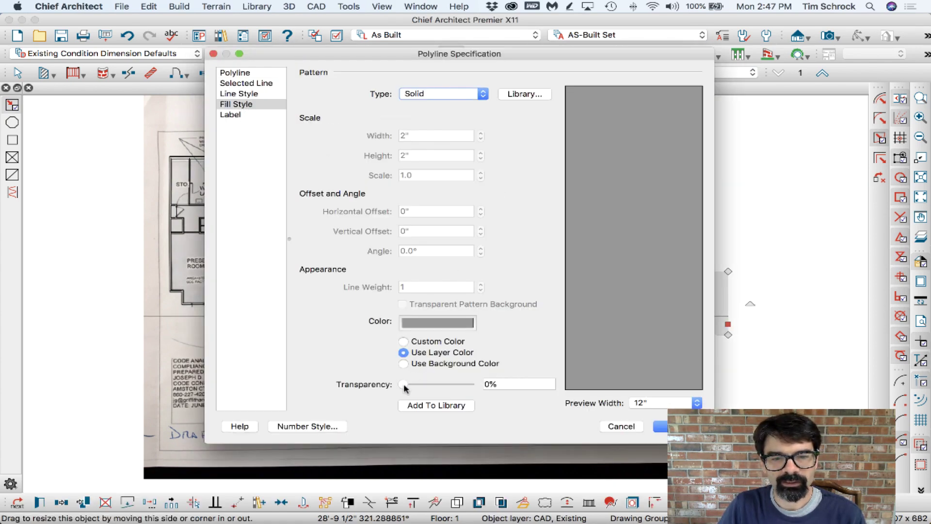
drag(402, 386, 428, 387)
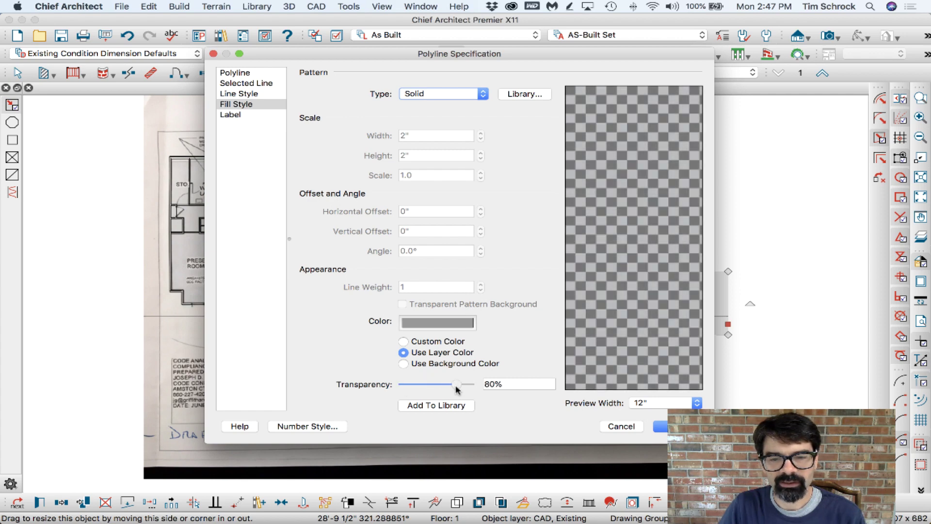
click(660, 425)
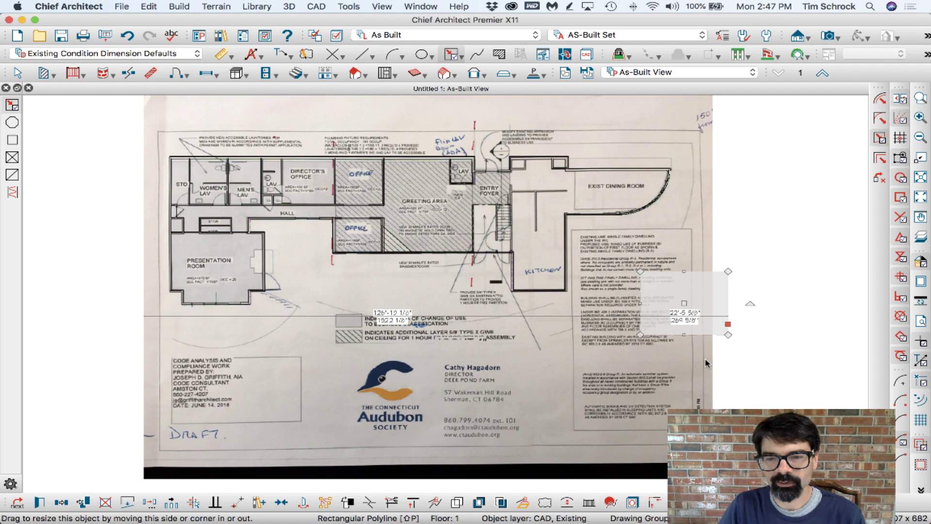
Lower the grey rectangle's fill transparency from 80% to 43%, then deselect it
scroll(703, 312, up, 5)
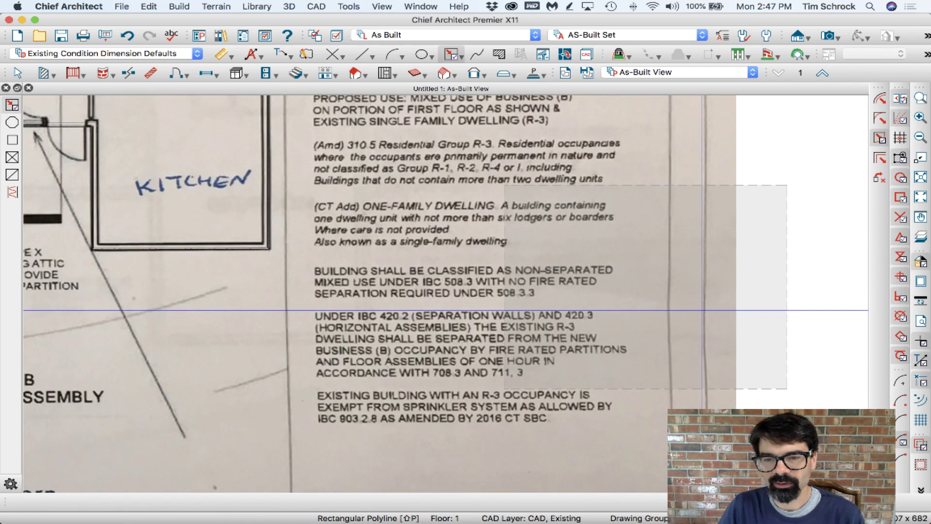
scroll(703, 310, up, 2)
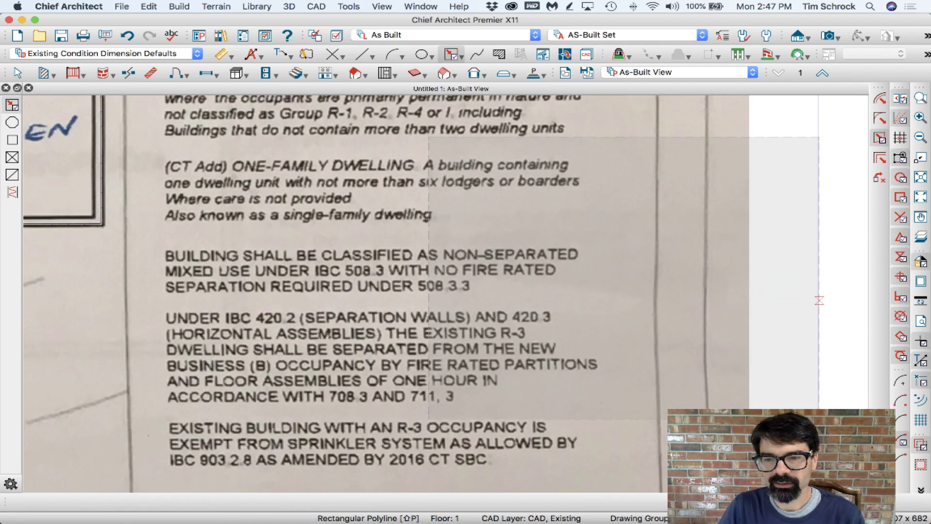
click(624, 277)
double_click(623, 276)
click(237, 104)
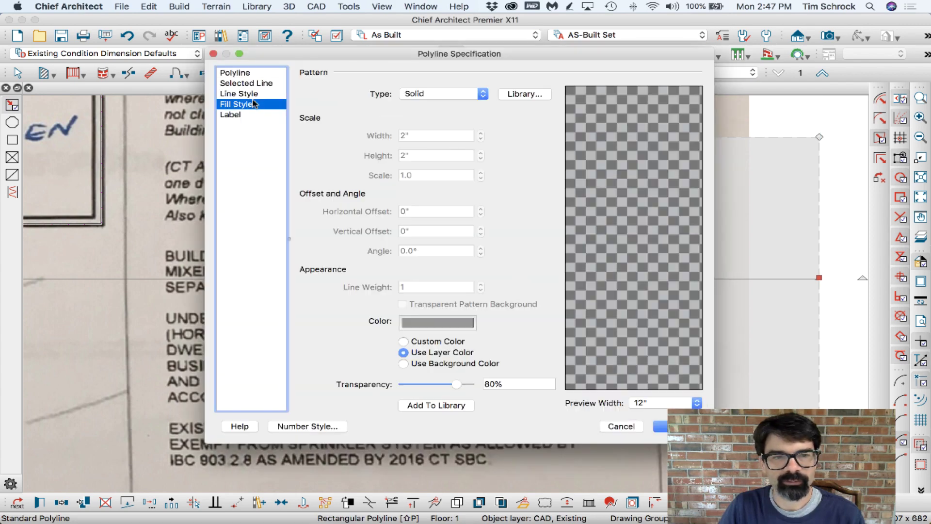
drag(456, 386, 431, 387)
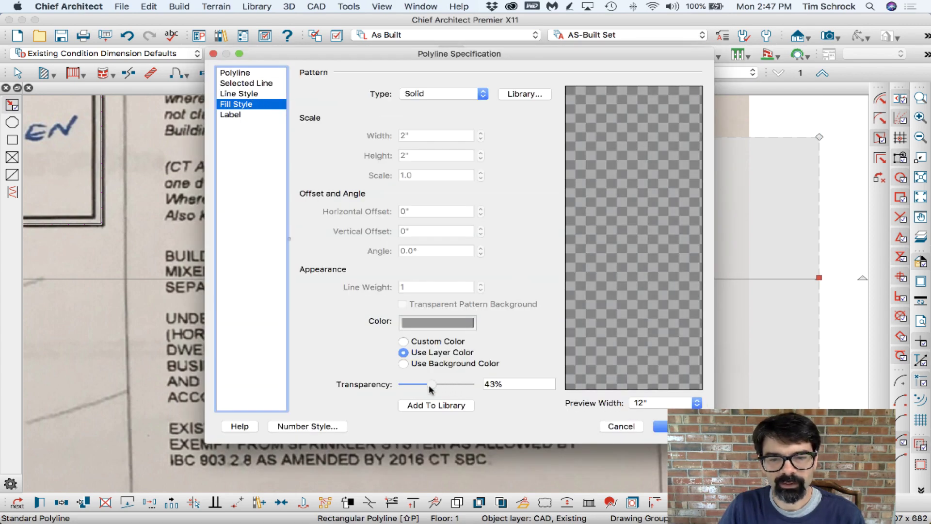
click(677, 426)
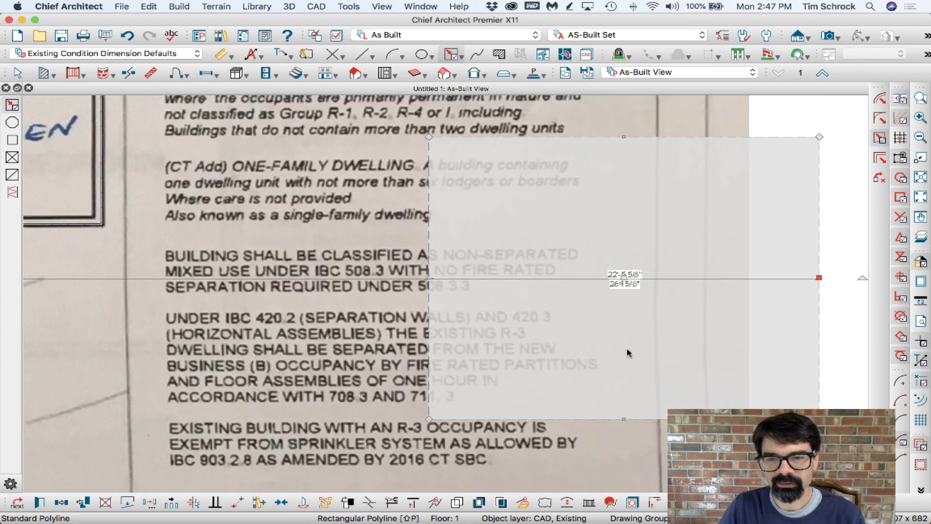
key(Escape)
scroll(497, 267, down, 6)
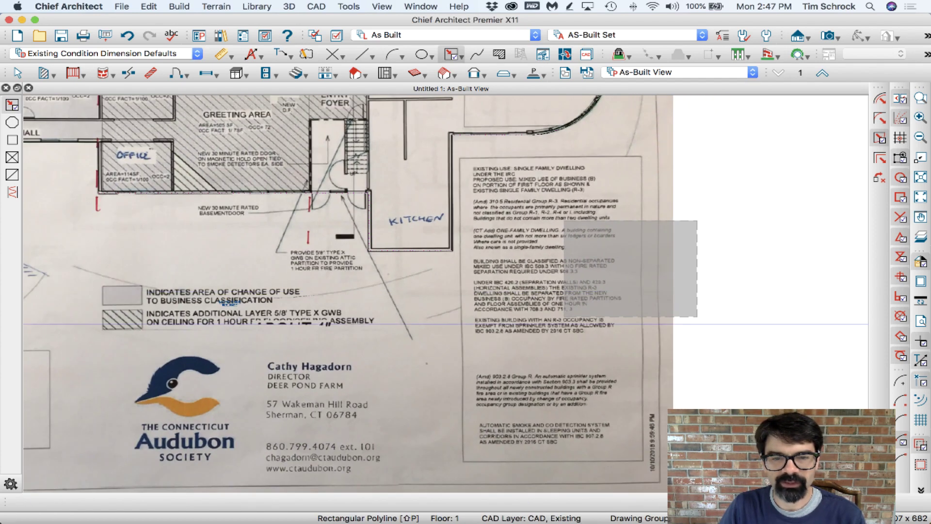
key(space)
Turn on Grayscale display for the scanned floor plan picture, then deselect it
double_click(576, 373)
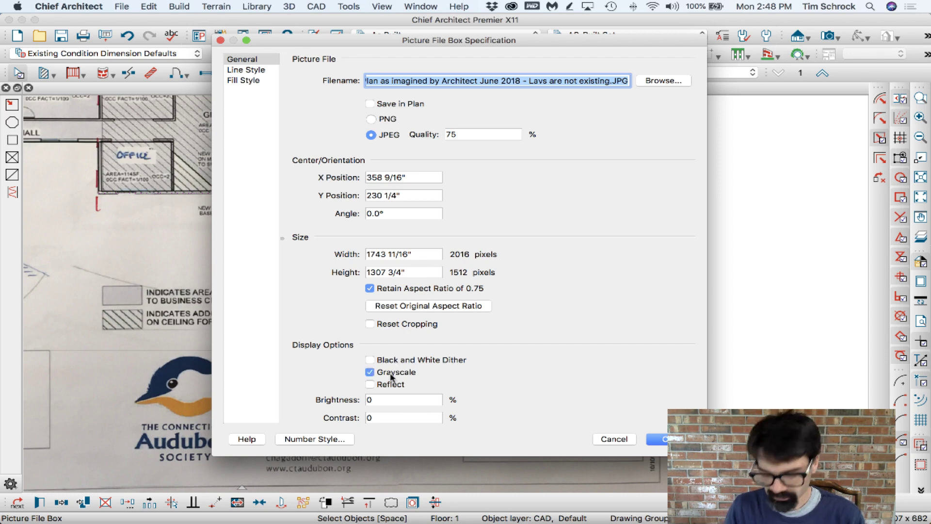
key(Return)
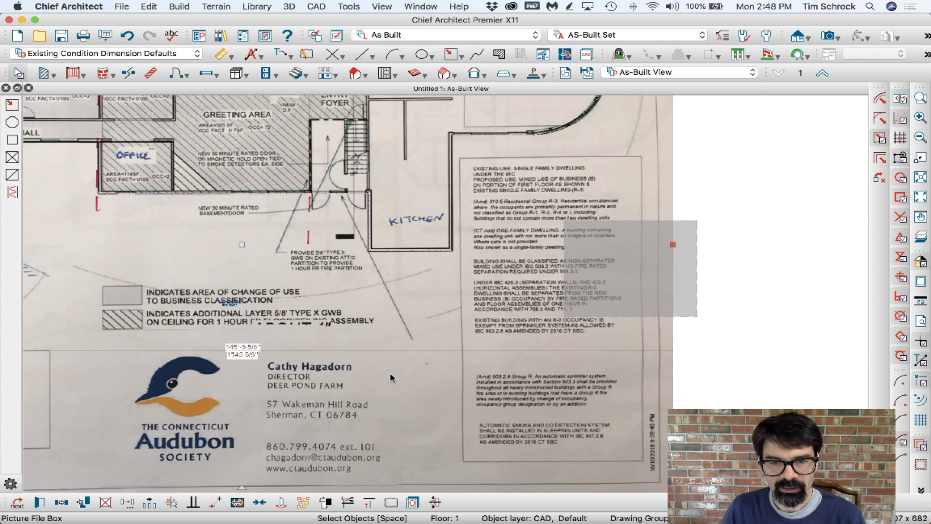
click(700, 296)
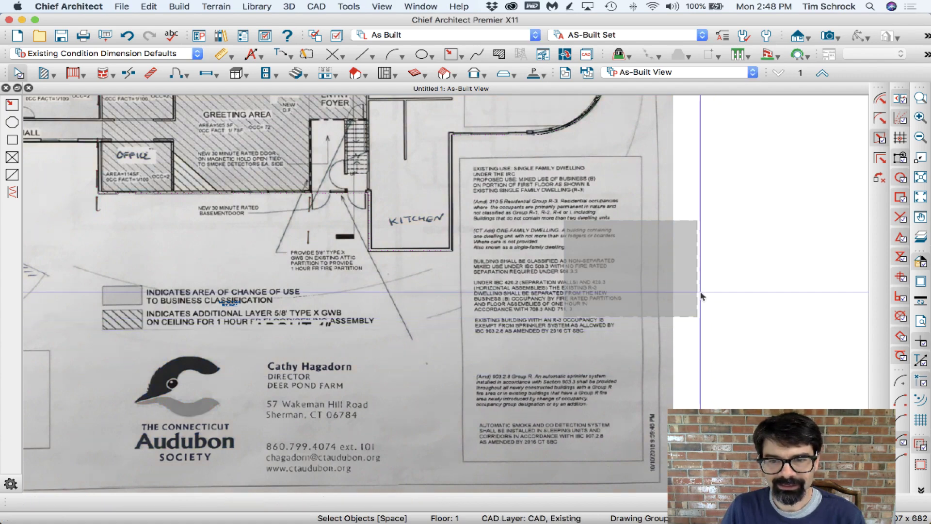
scroll(725, 340, down, 2)
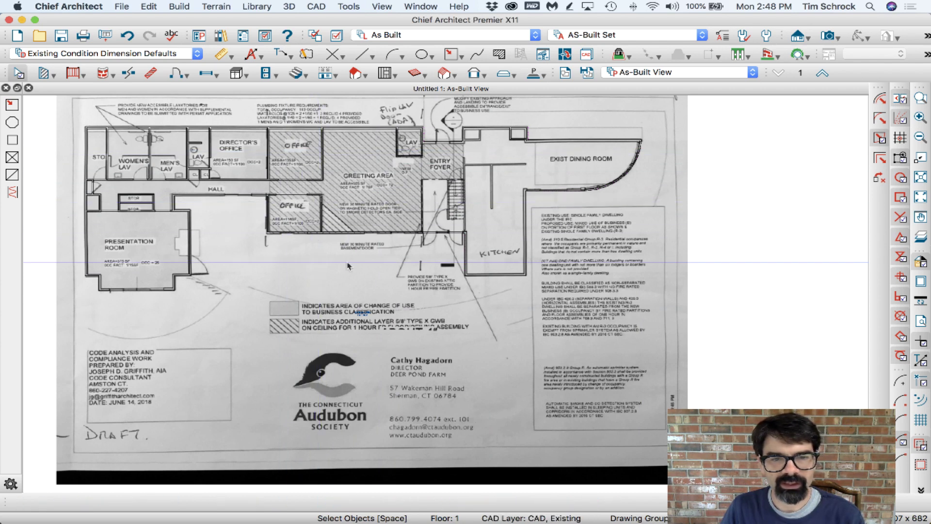
Delete the stray wall below the offices and apply Black and White Dither to the picture
click(355, 234)
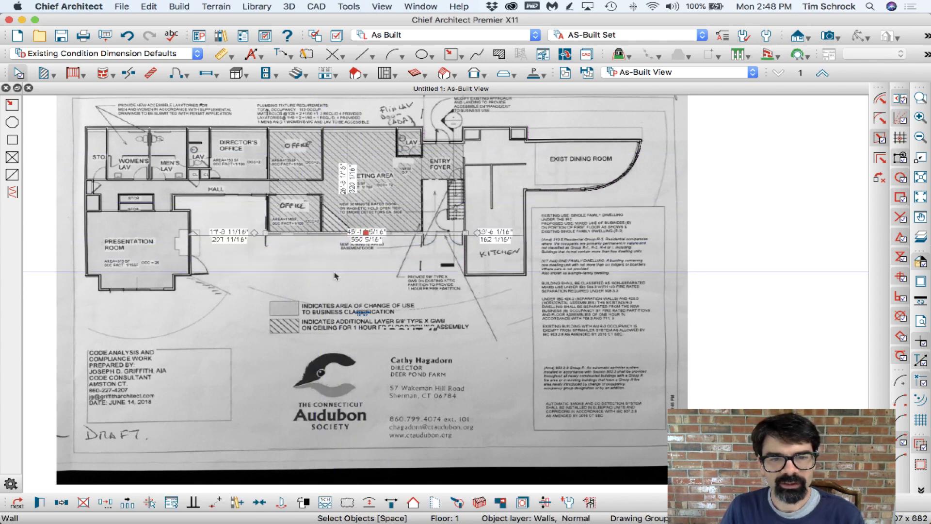
key(Delete)
click(560, 381)
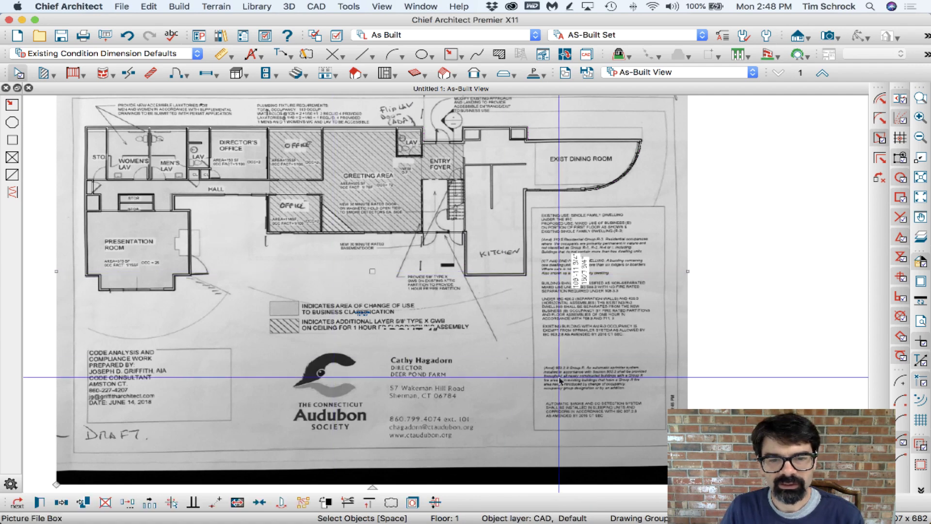
double_click(559, 380)
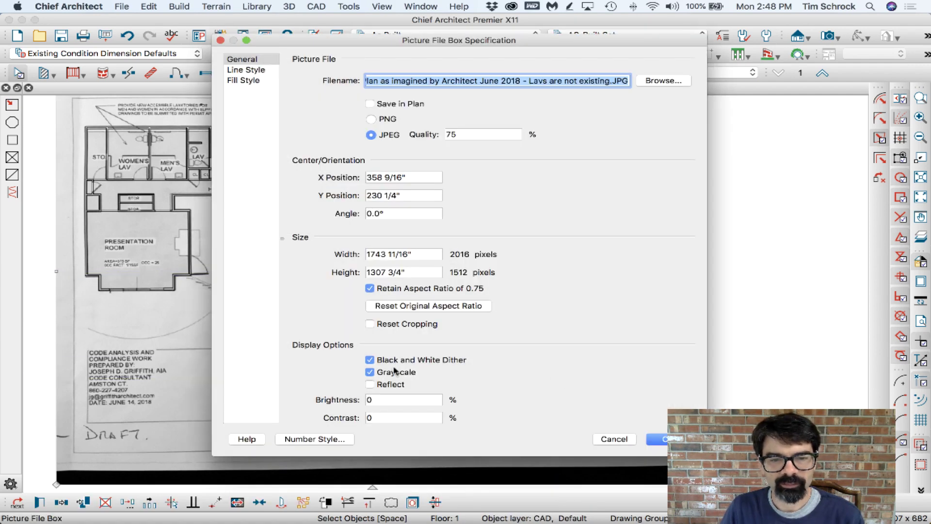
key(Return)
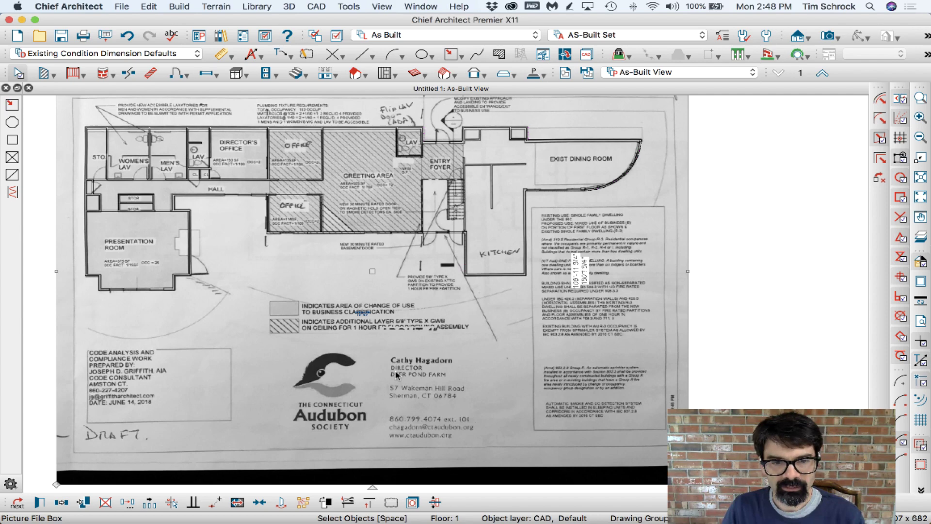
Clear Black and White Dither and Grayscale on the picture and select the Brightness field
double_click(404, 373)
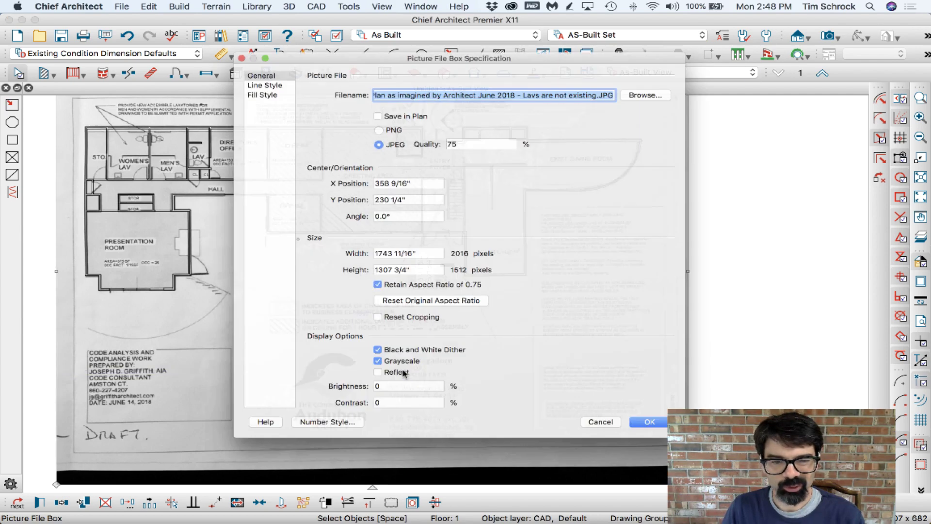
key(Return)
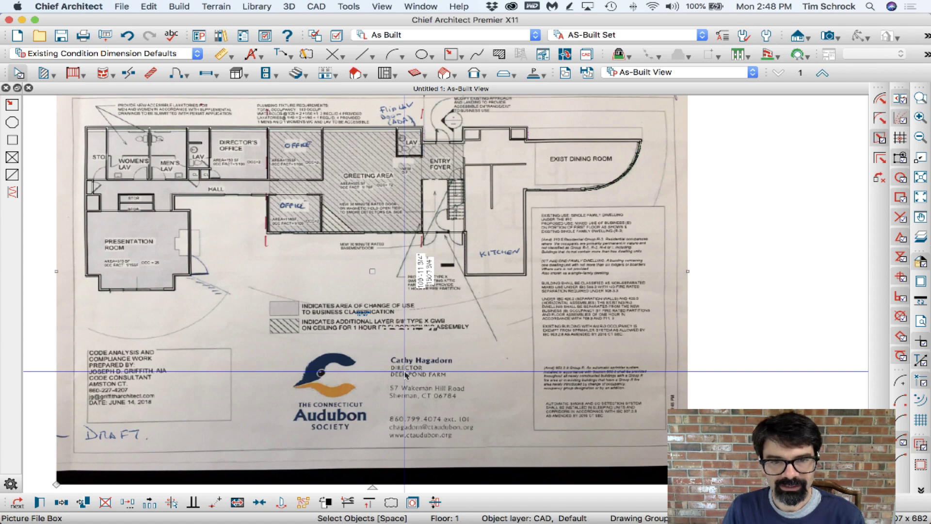
double_click(385, 365)
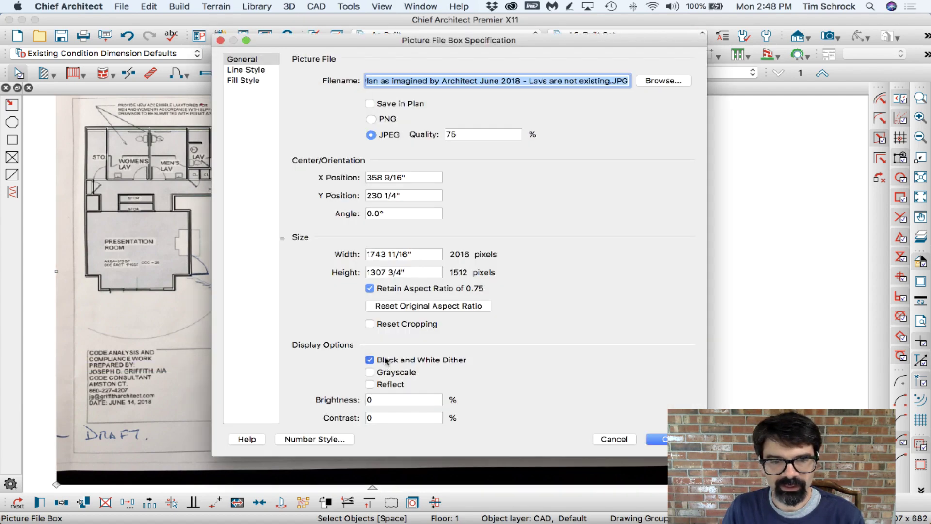
click(381, 400)
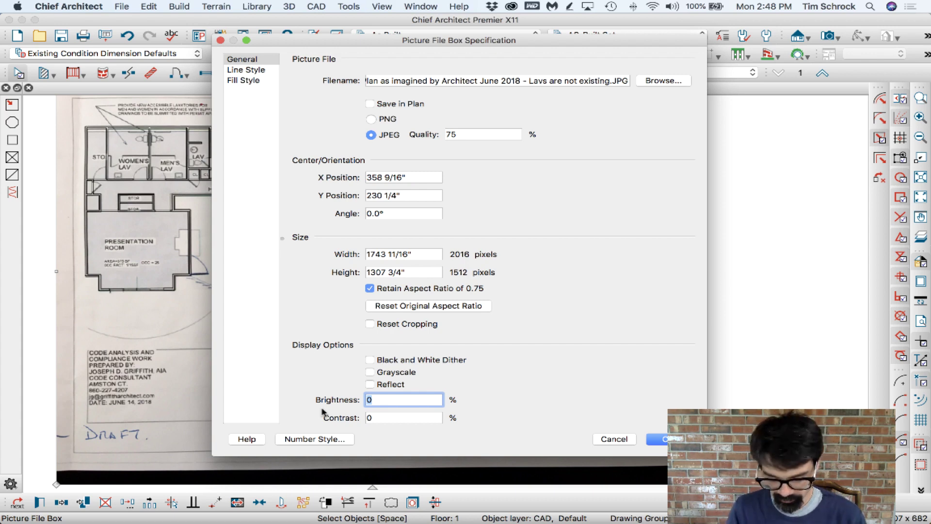
Set the scanned floor plan picture's brightness to 30%
key(Return)
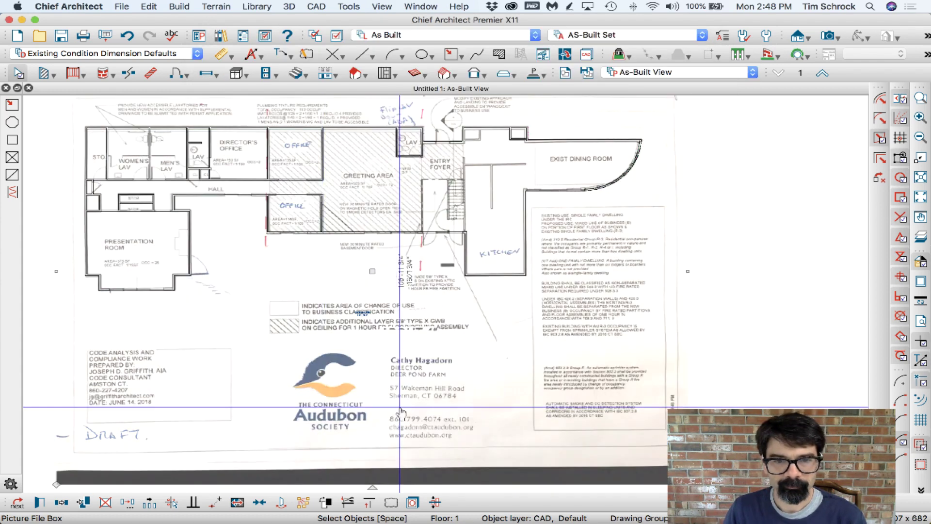
key(Escape)
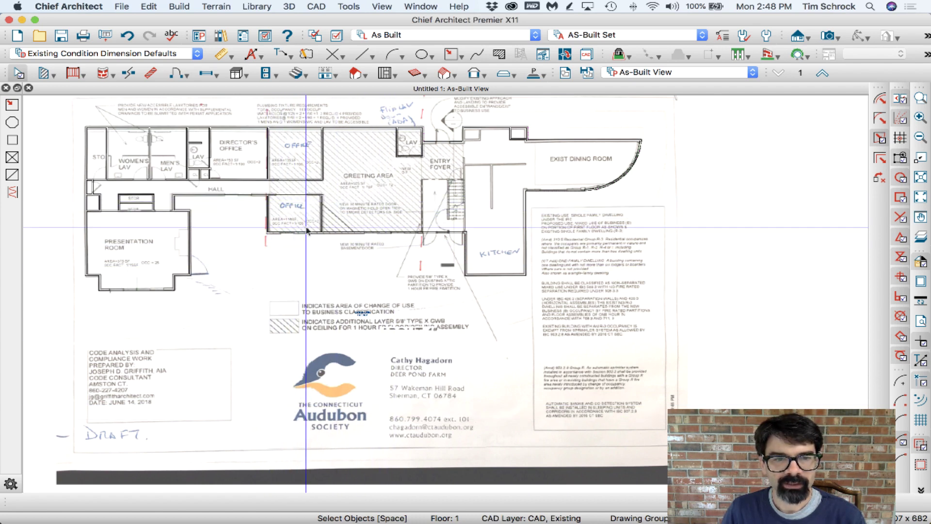
double_click(549, 380)
click(370, 417)
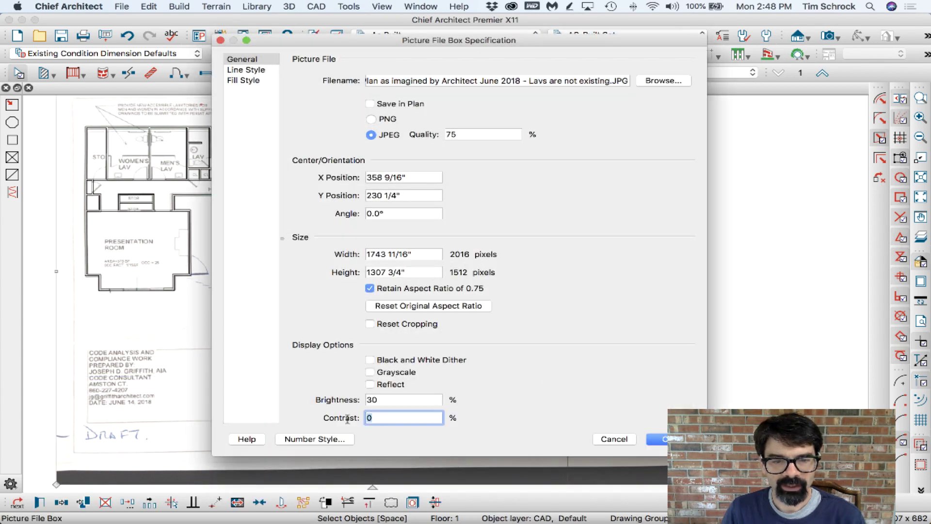
key(Return)
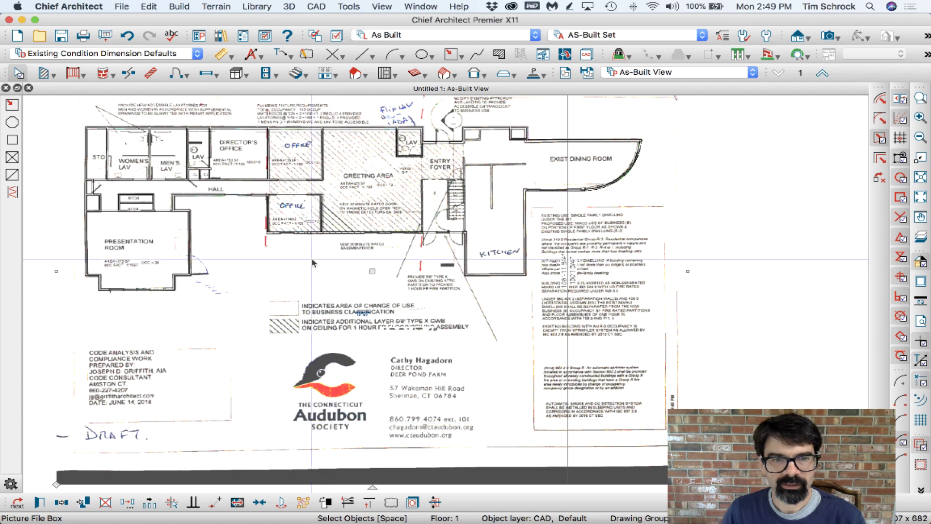
Select the office's right wall to check it against the plan, then deselect it
scroll(287, 164, up, 5)
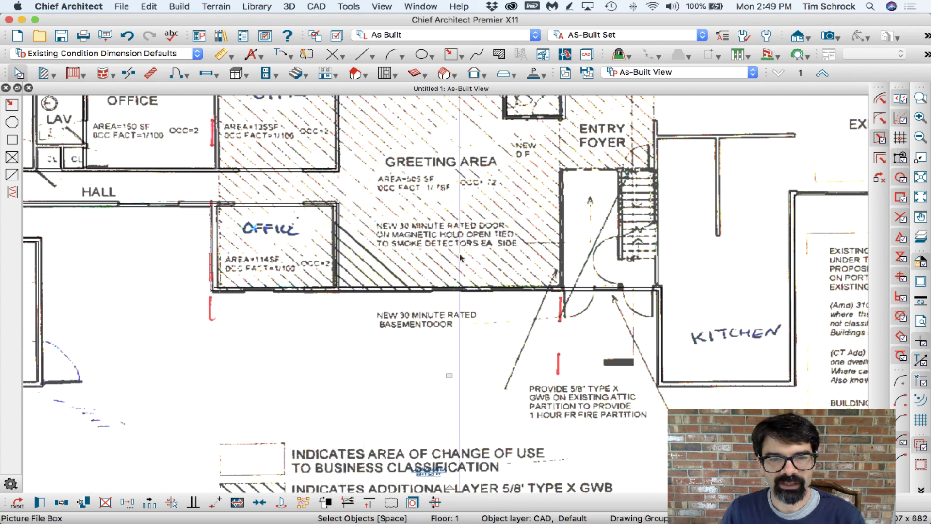
click(342, 277)
key(Escape)
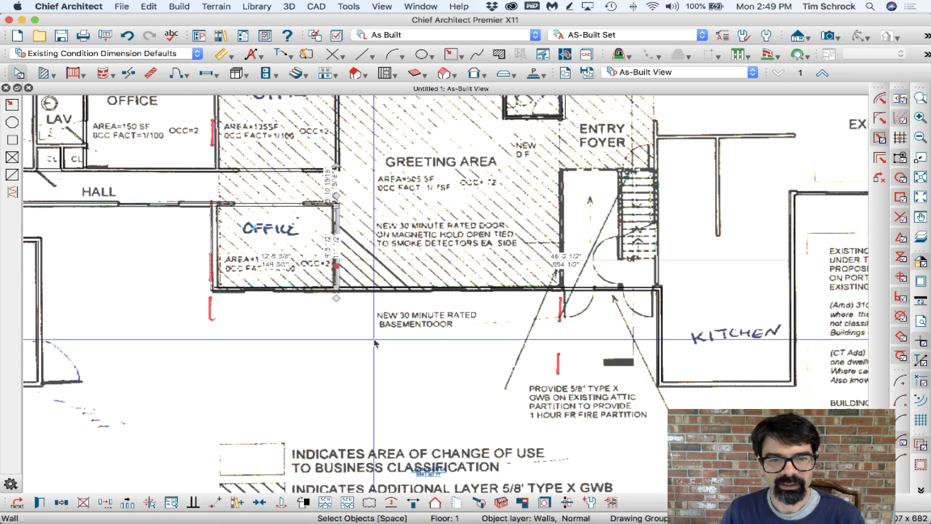
scroll(379, 342, down, 4)
scroll(379, 343, down, 2)
Raise the plan picture's brightness to 50%
click(280, 361)
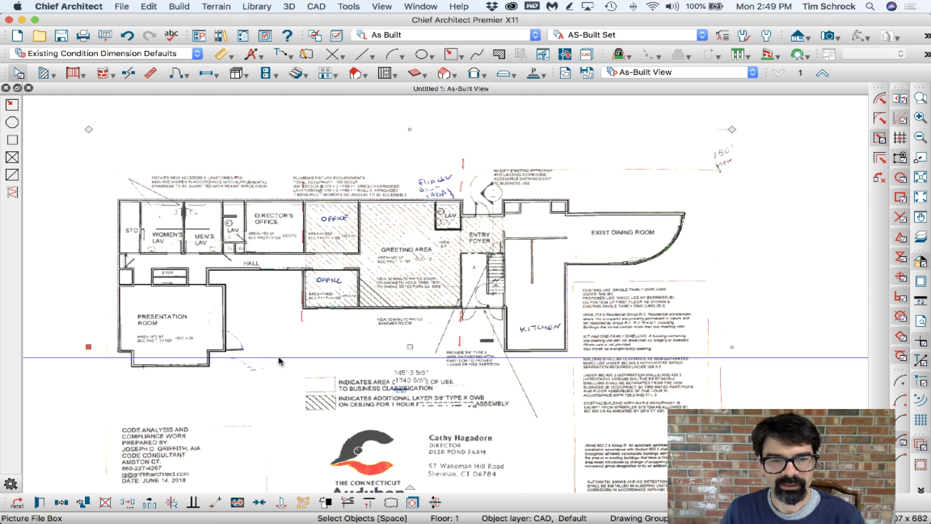
double_click(280, 361)
click(402, 417)
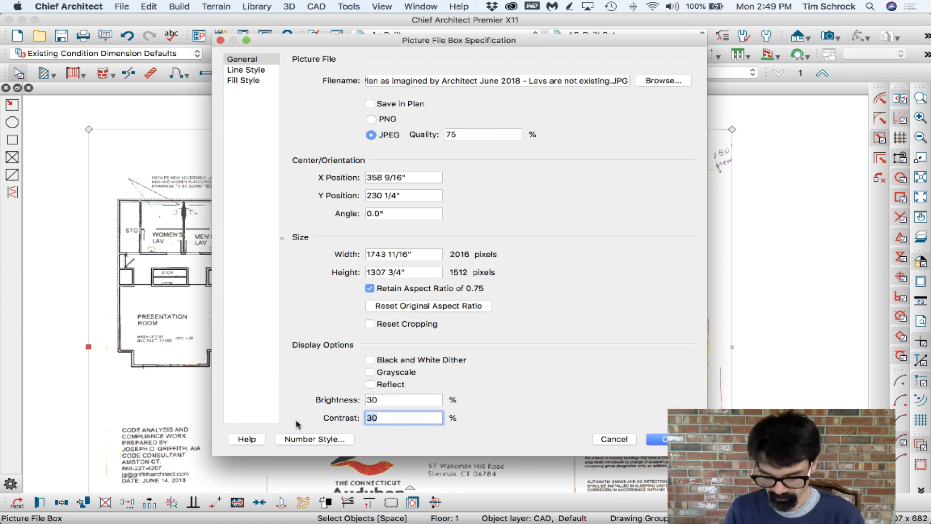
key(Return)
key(Escape)
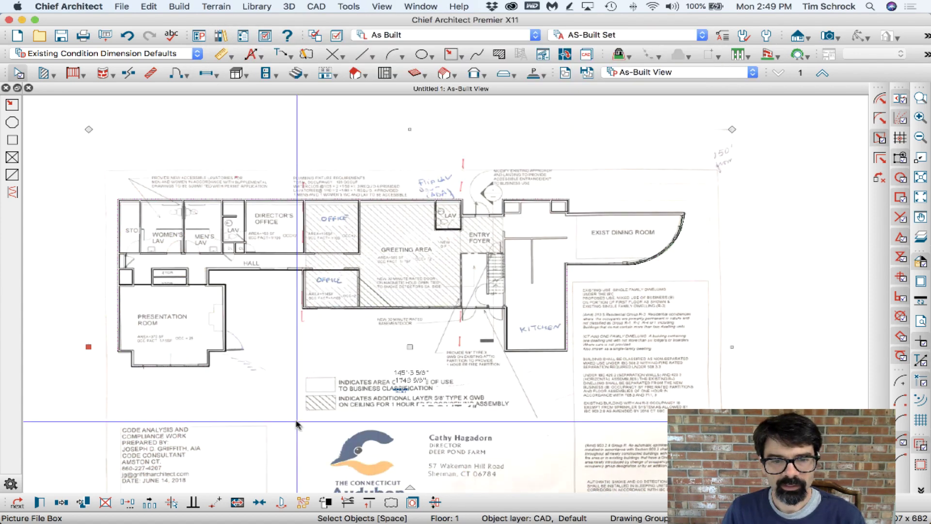
scroll(381, 277, down, 2)
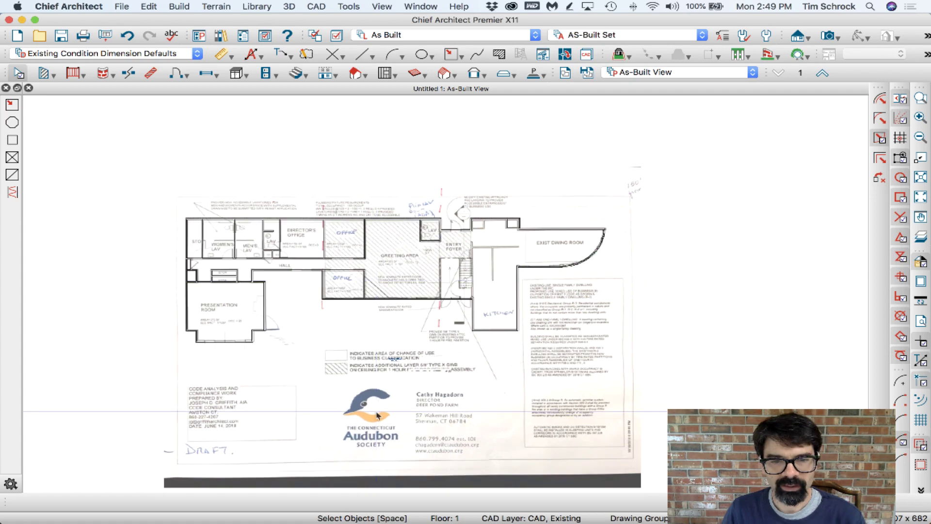
scroll(371, 425, up, 2)
double_click(361, 363)
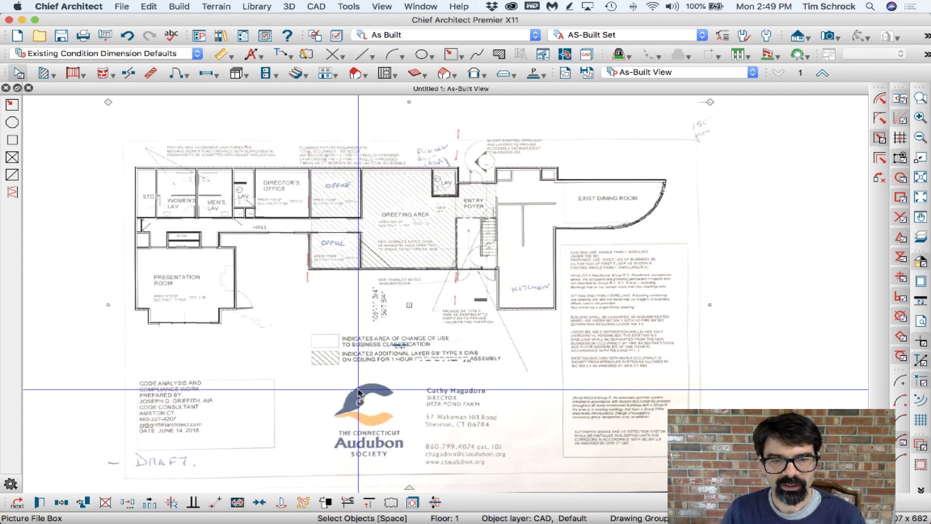
double_click(381, 398)
text(5)
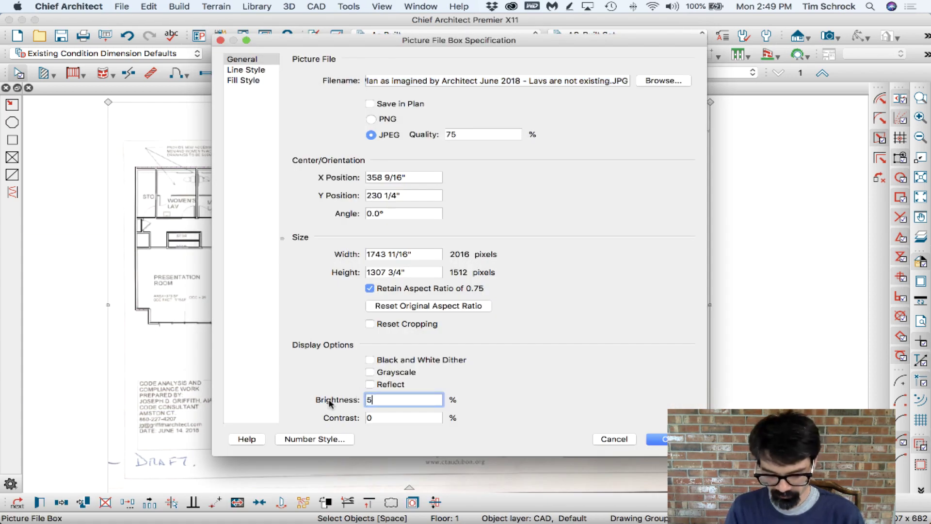
text(0)
key(Return)
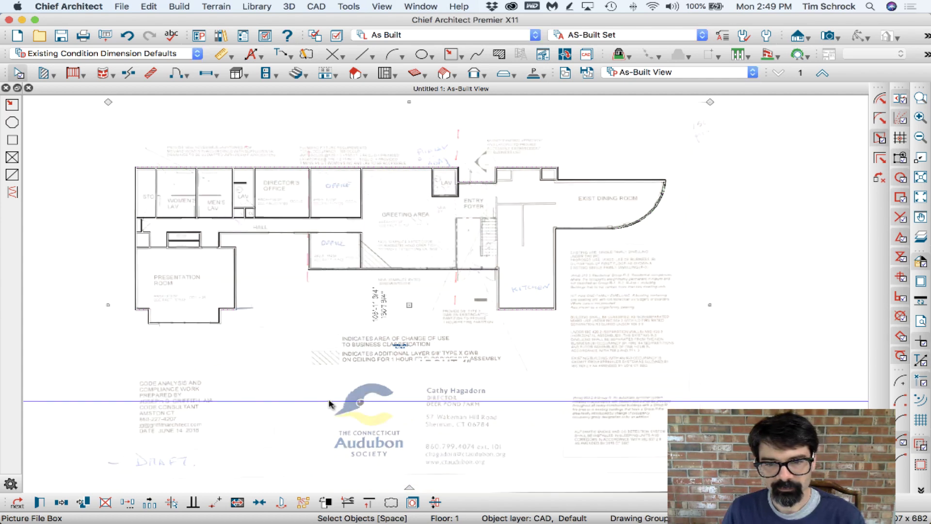
key(Escape)
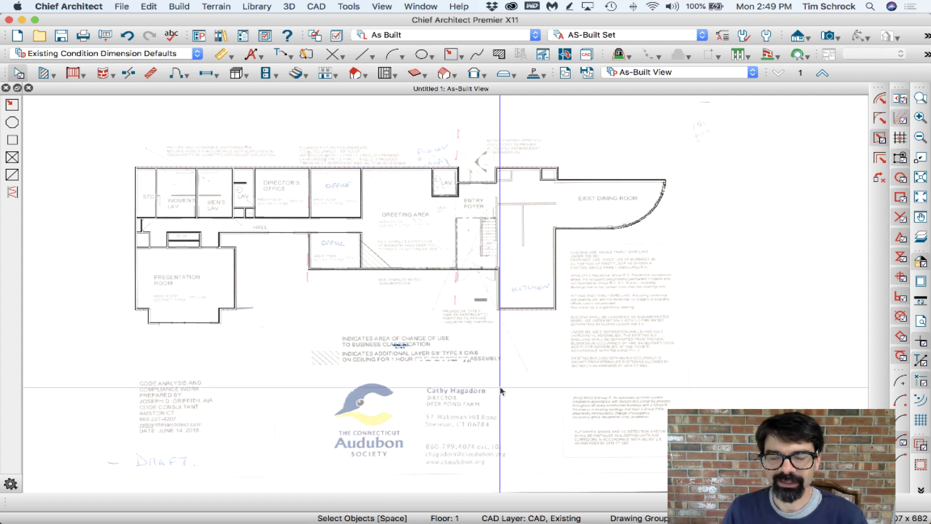
Raise the plan picture's brightness further to 70%
click(309, 243)
double_click(347, 336)
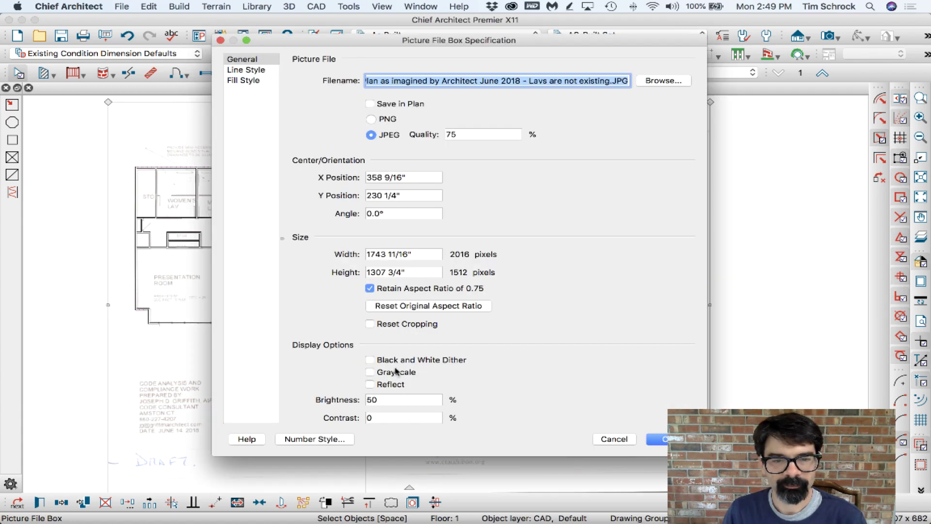
click(403, 400)
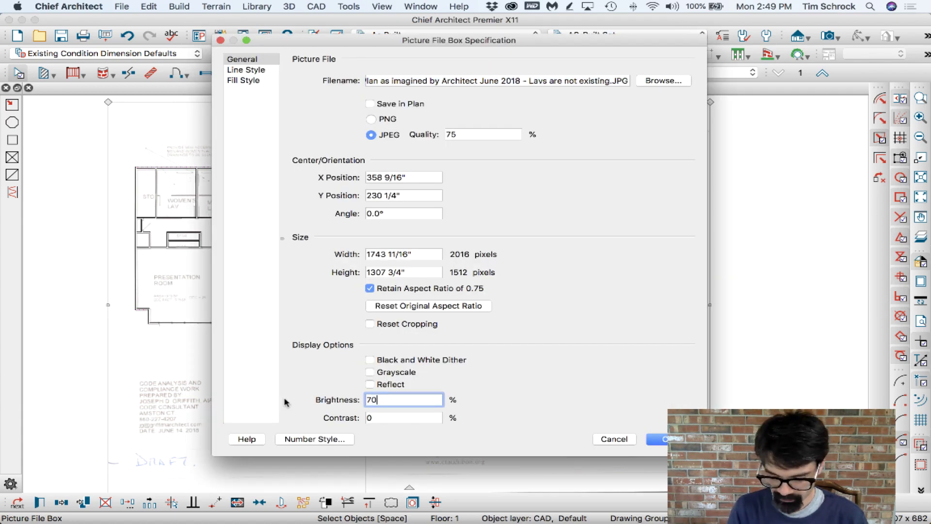
key(Return)
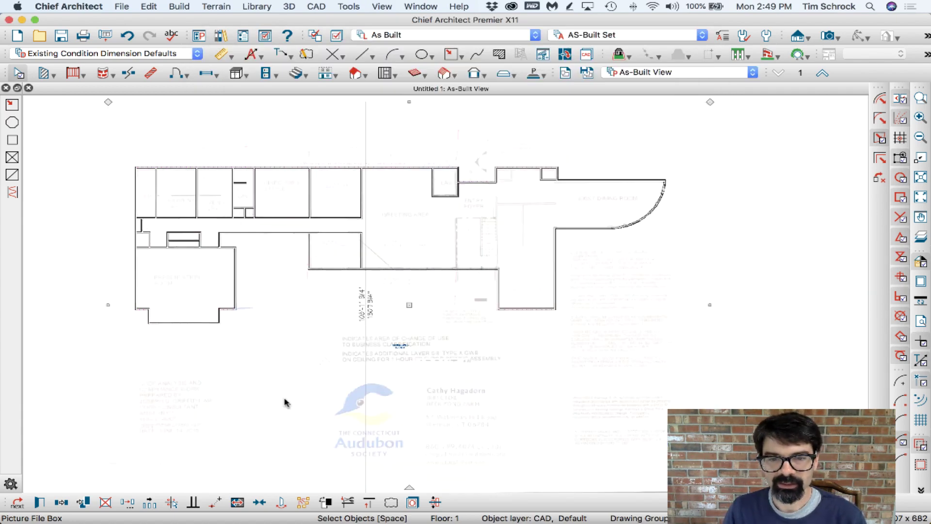
key(Escape)
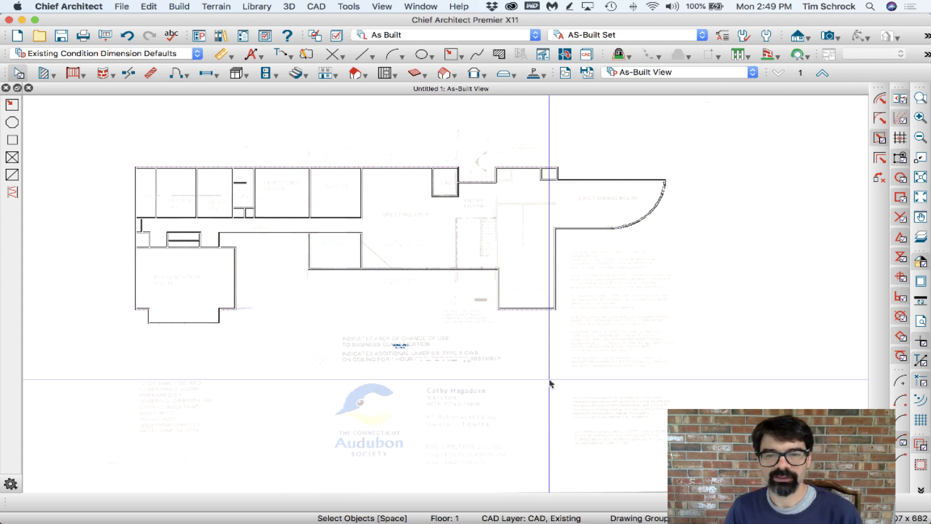
click(361, 250)
drag(361, 250, 388, 274)
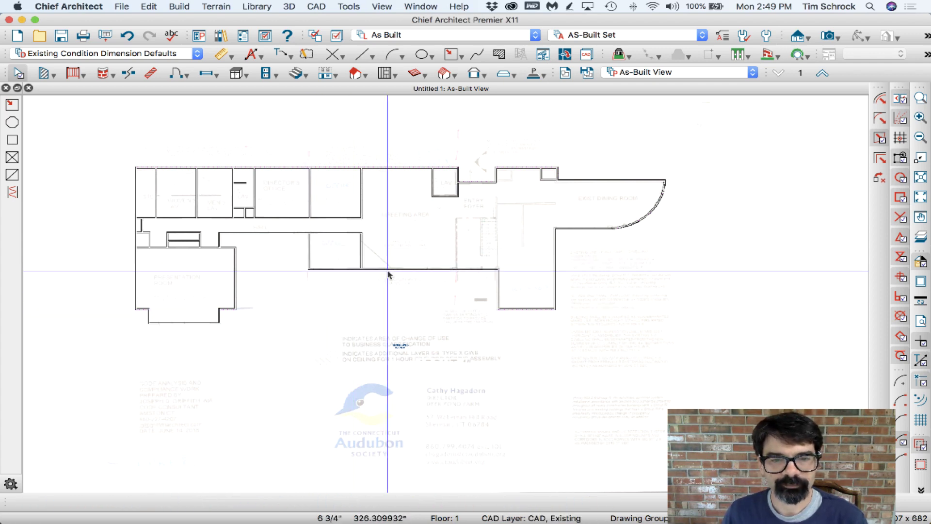
click(389, 269)
scroll(357, 262, up, 4)
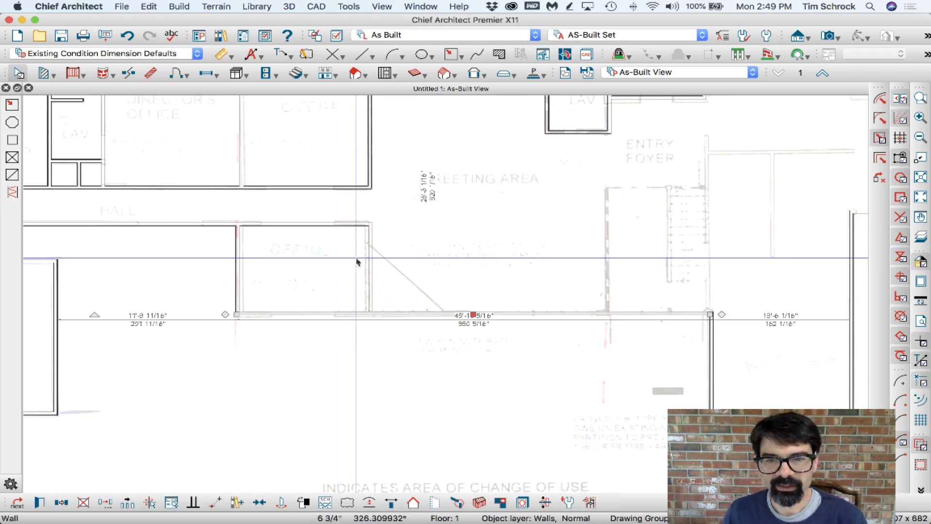
key(Escape)
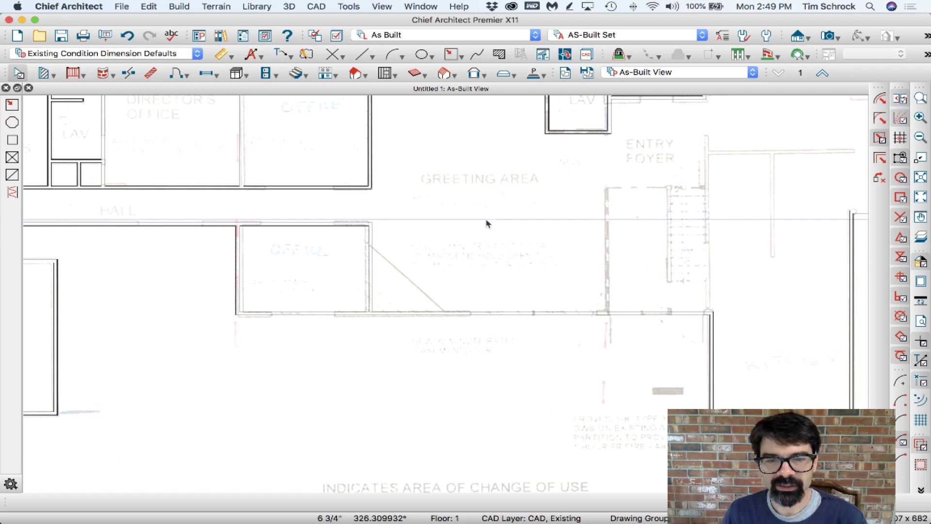
scroll(487, 223, down, 8)
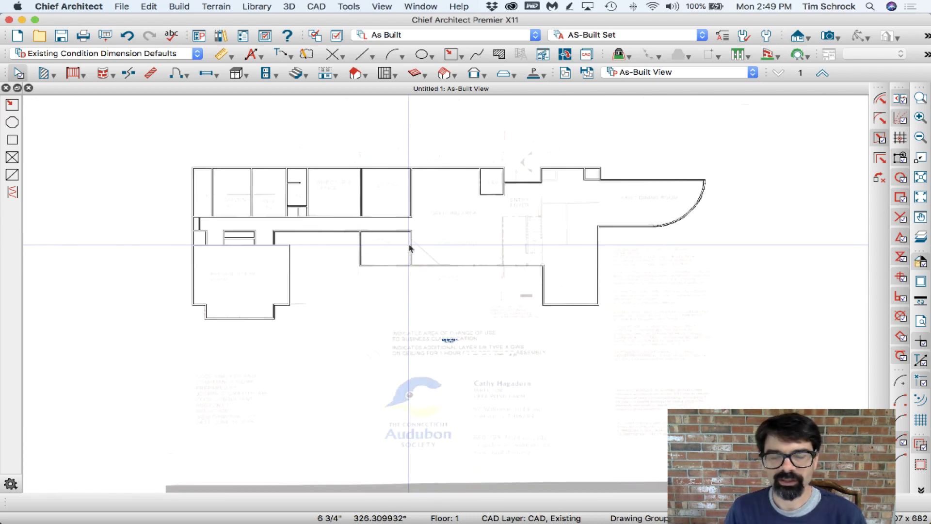
click(474, 338)
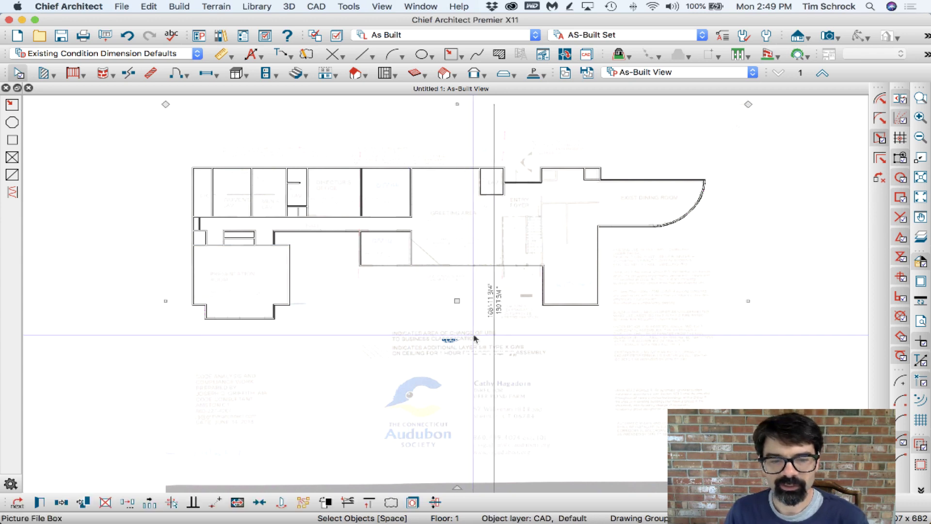
drag(474, 338, 530, 346)
scroll(417, 290, up, 2)
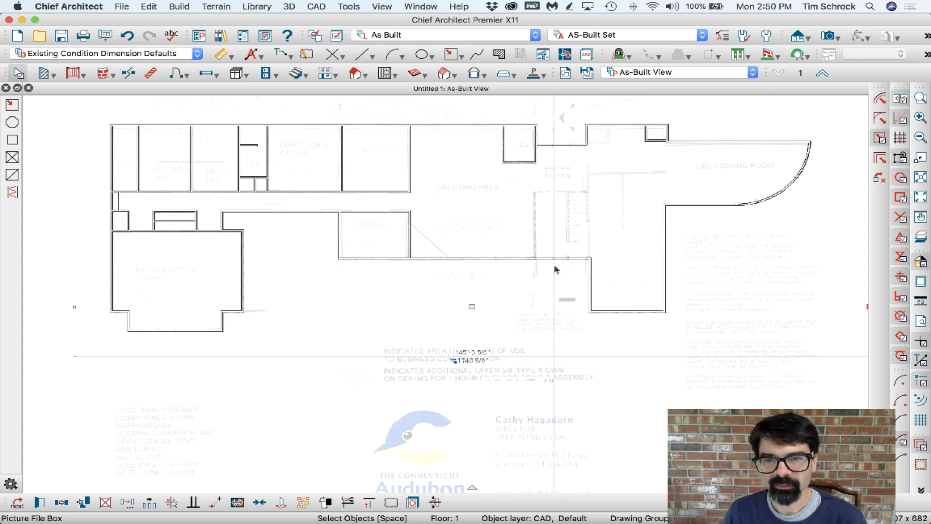
scroll(650, 190, up, 2)
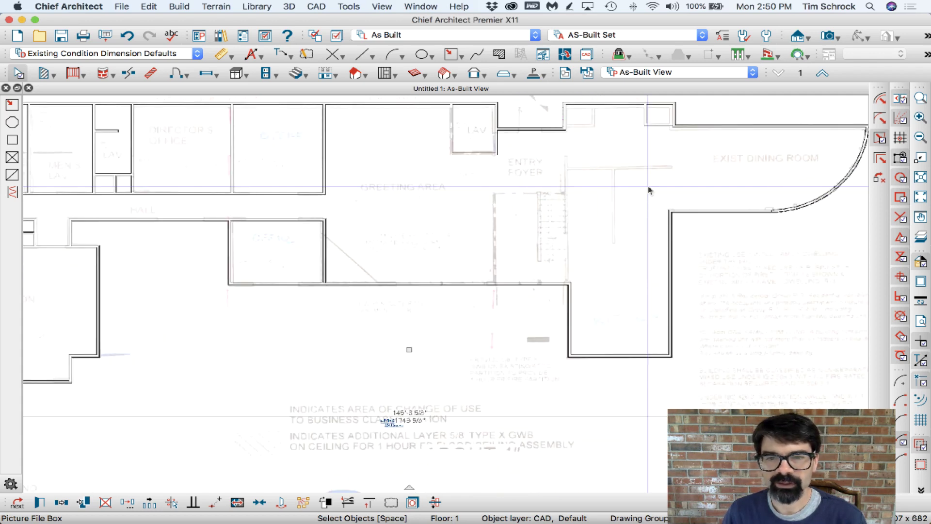
Draw a vertical interior wall by the entry foyer and a short 4'-1 7/8" wall beside the lav
click(44, 73)
drag(563, 127, 568, 285)
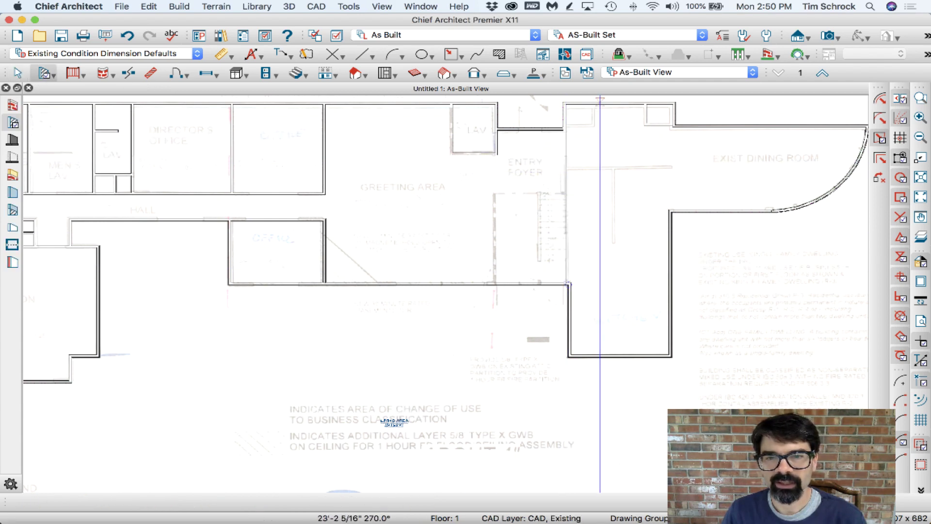
scroll(587, 102, up, 3)
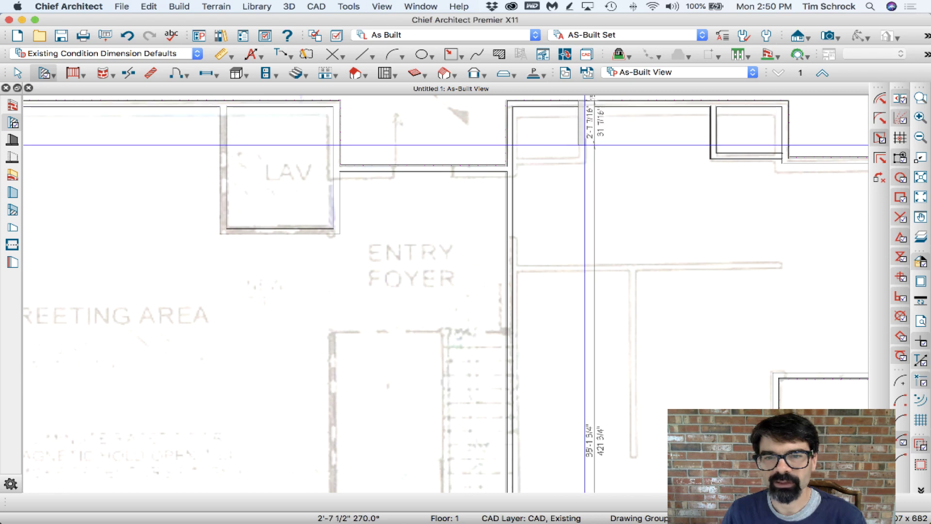
drag(585, 158, 507, 166)
scroll(604, 145, down, 5)
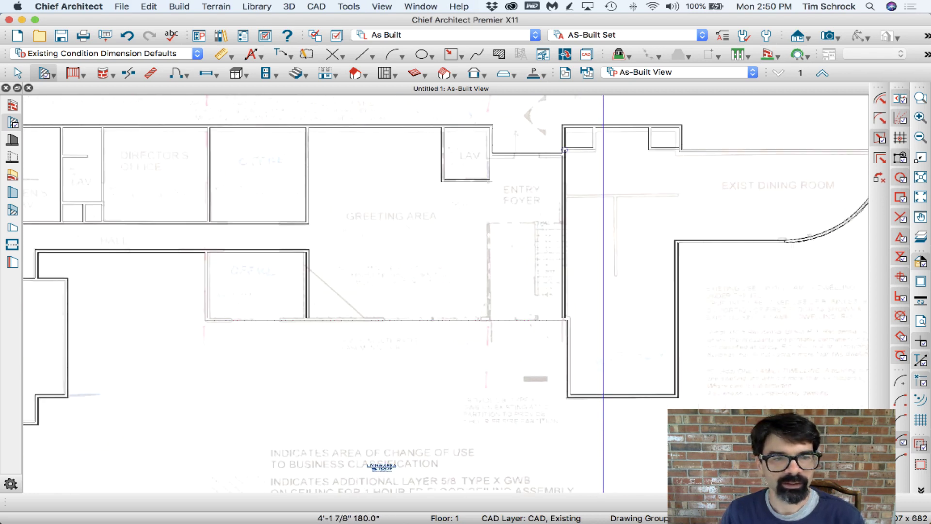
scroll(169, 222, down, 2)
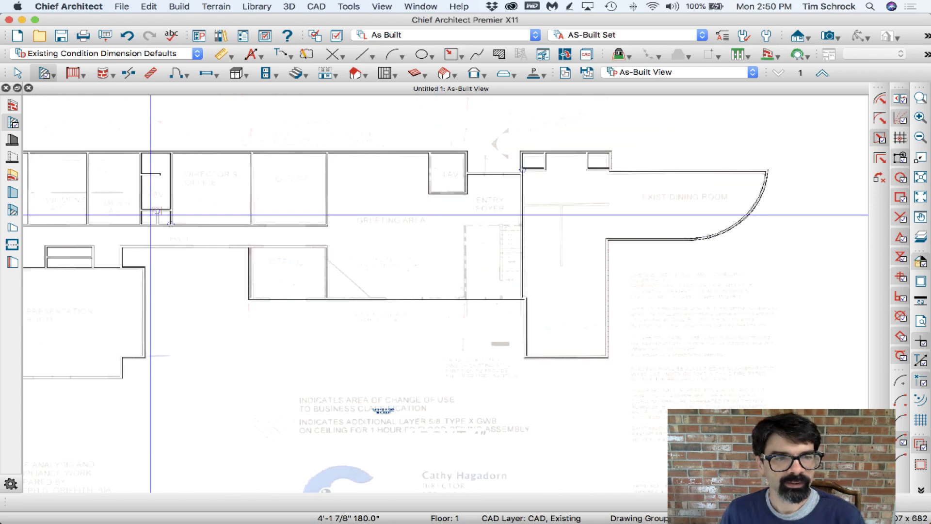
scroll(169, 222, up, 2)
scroll(104, 204, down, 3)
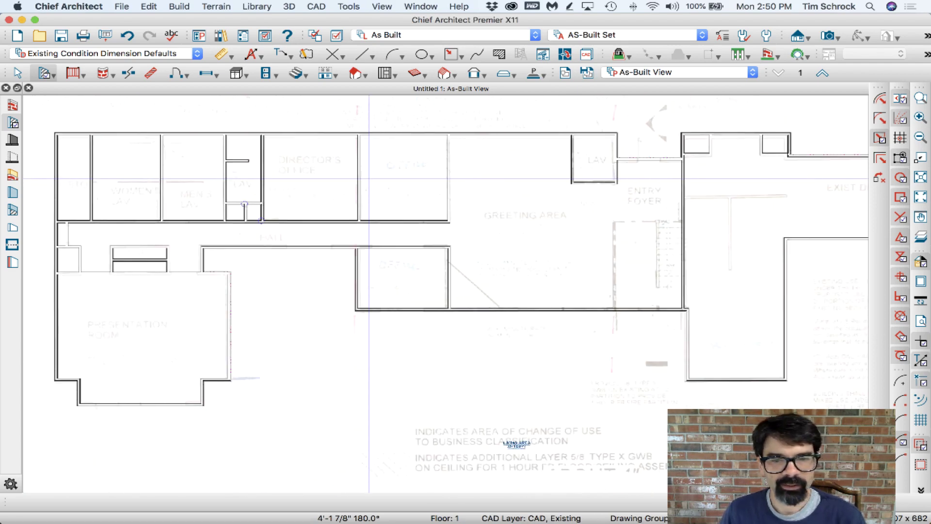